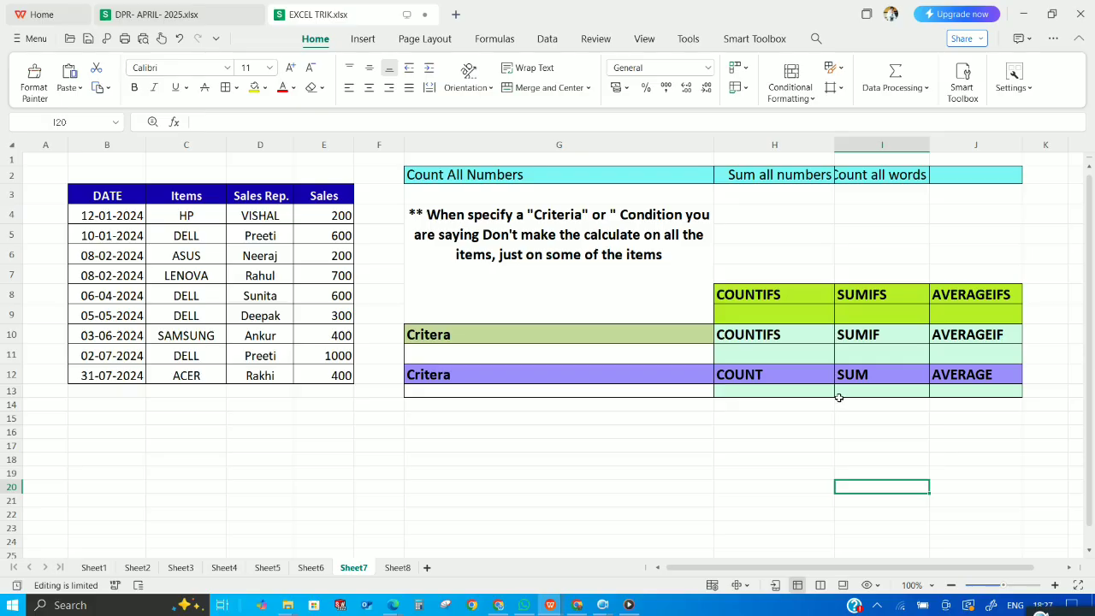
- Start a SUMIF formula in cell I11 and open its function arguments clear of the sales table
{"action": "left_click", "coordinate": [865, 358]}
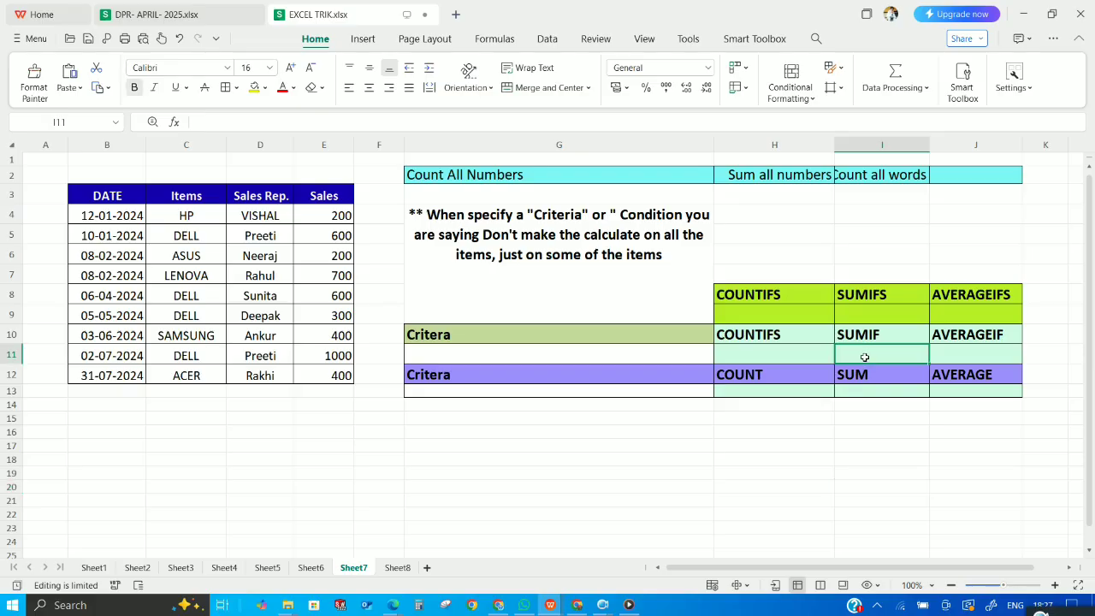
{"action": "type", "text": "="}
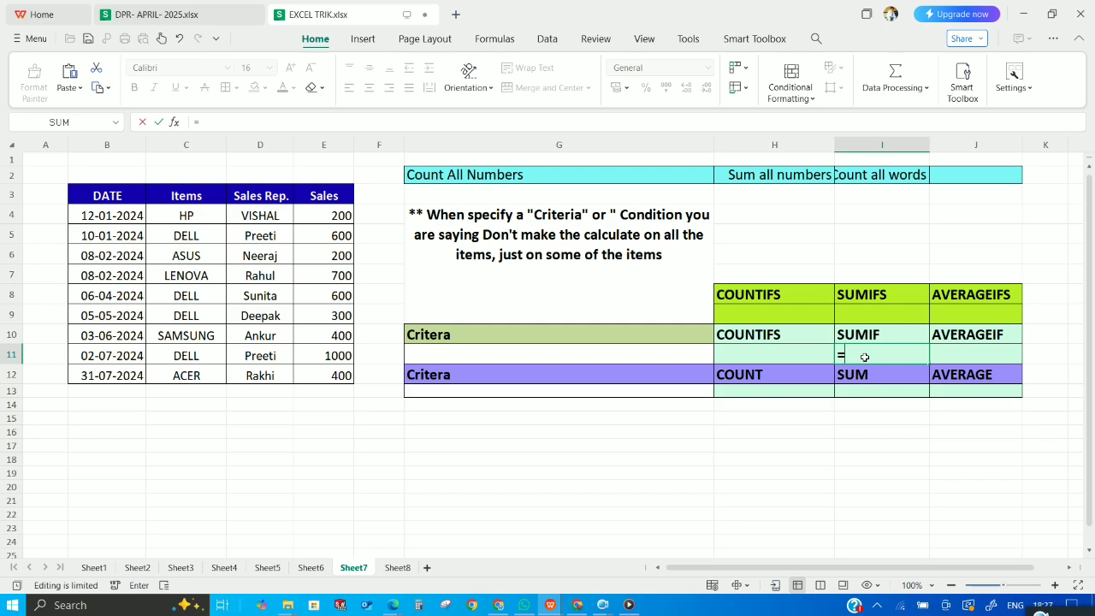
{"action": "type", "text": "SUM"}
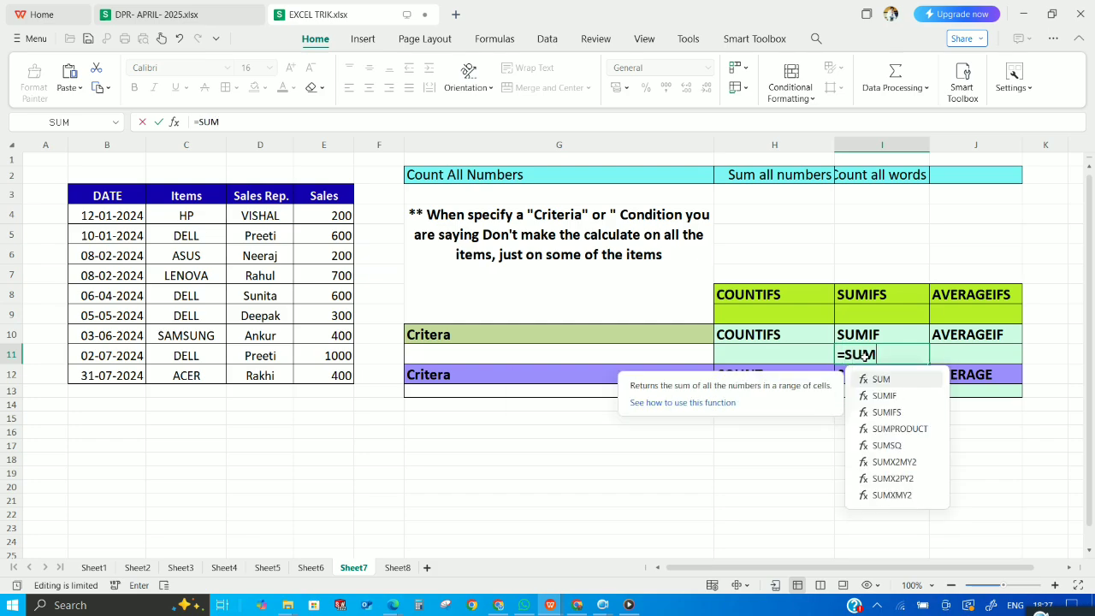
{"action": "type", "text": "I"}
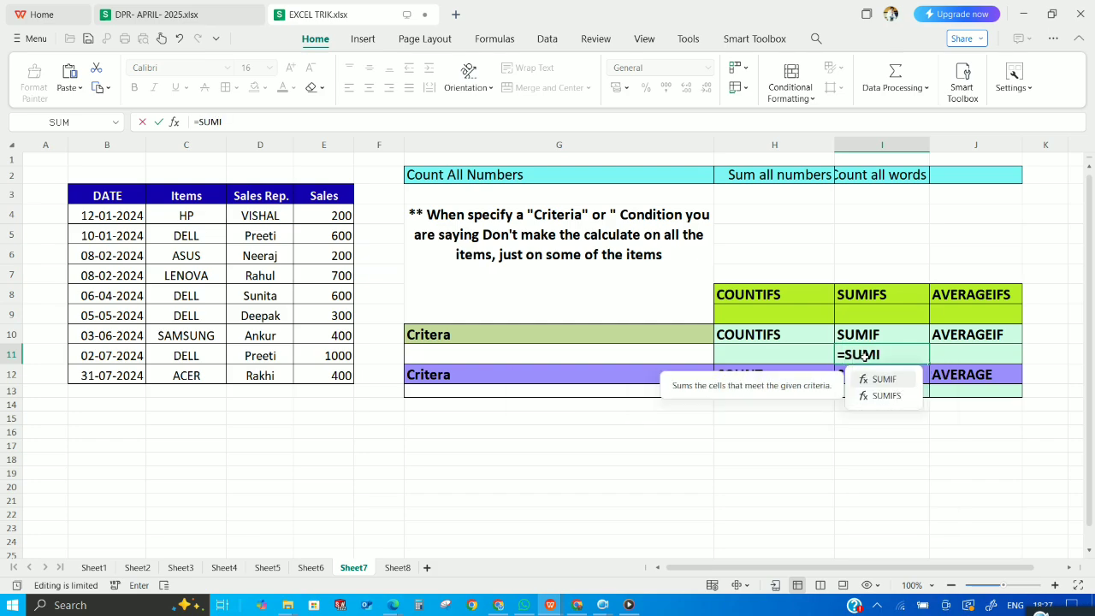
{"action": "type", "text": "F("}
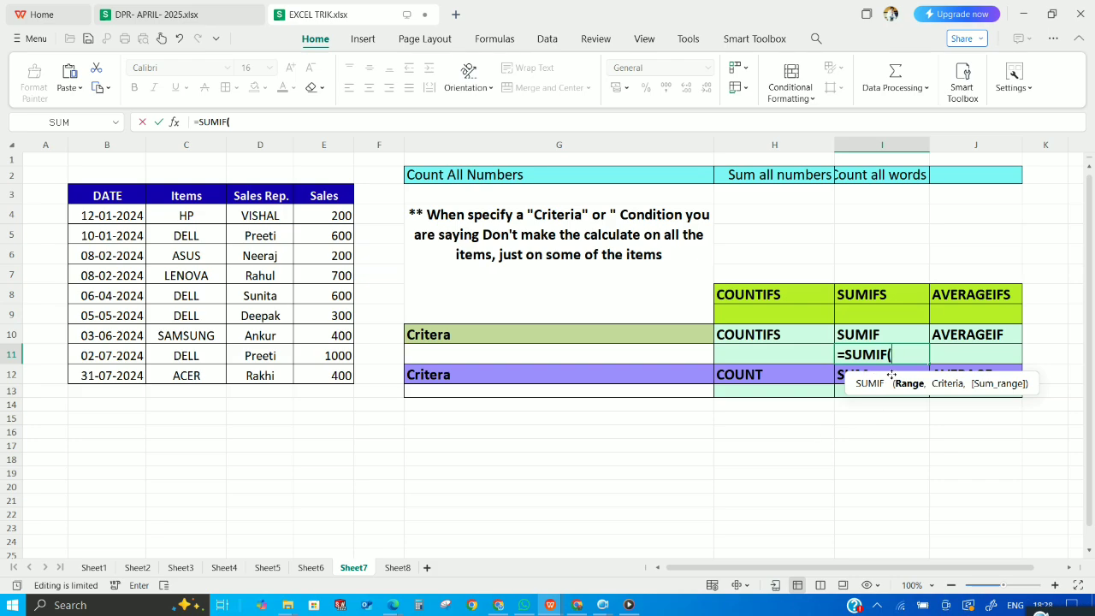
{"action": "left_click", "coordinate": [173, 122]}
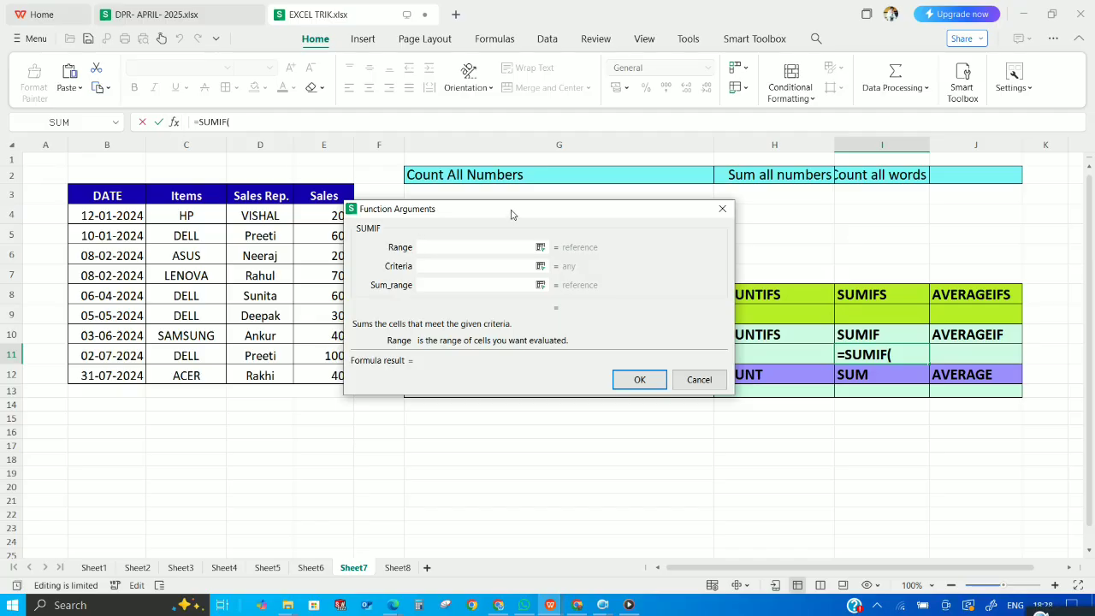
{"action": "left_click_drag", "start_coordinate": [511, 215], "coordinate": [587, 399]}
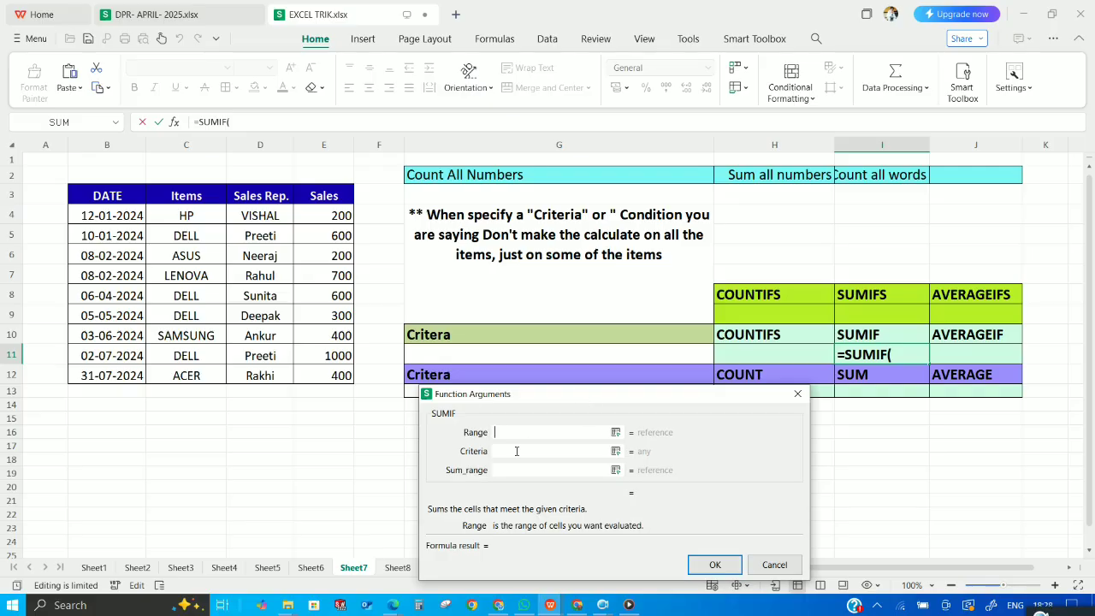
- Complete the SUMIF in I11 with range E4:E12 and the criterion >600
{"action": "left_click", "coordinate": [333, 215]}
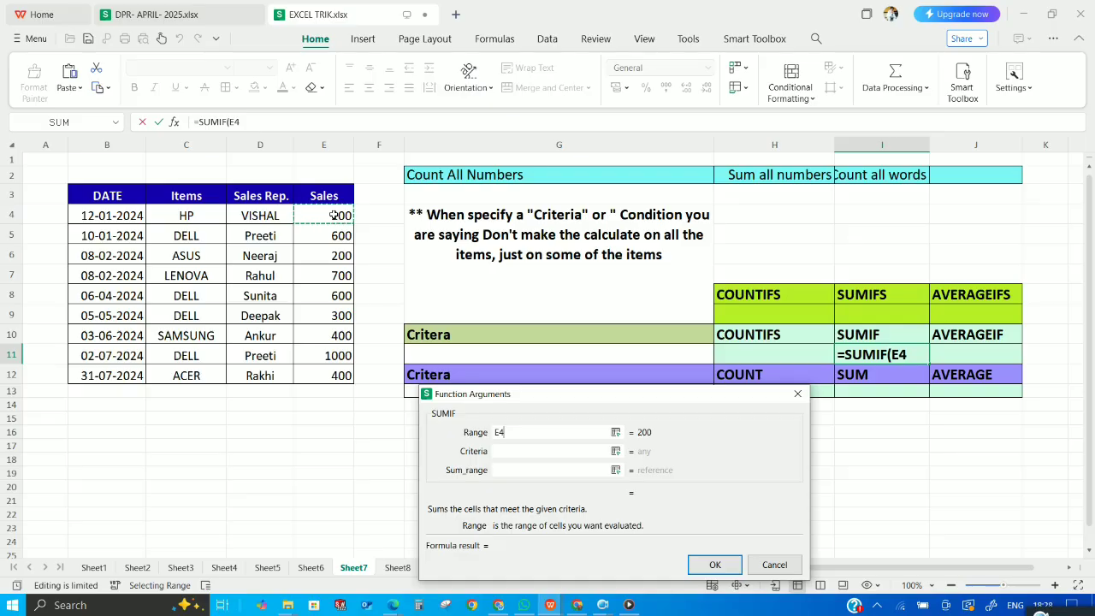
{"action": "key", "text": "ctrl+shift+Down"}
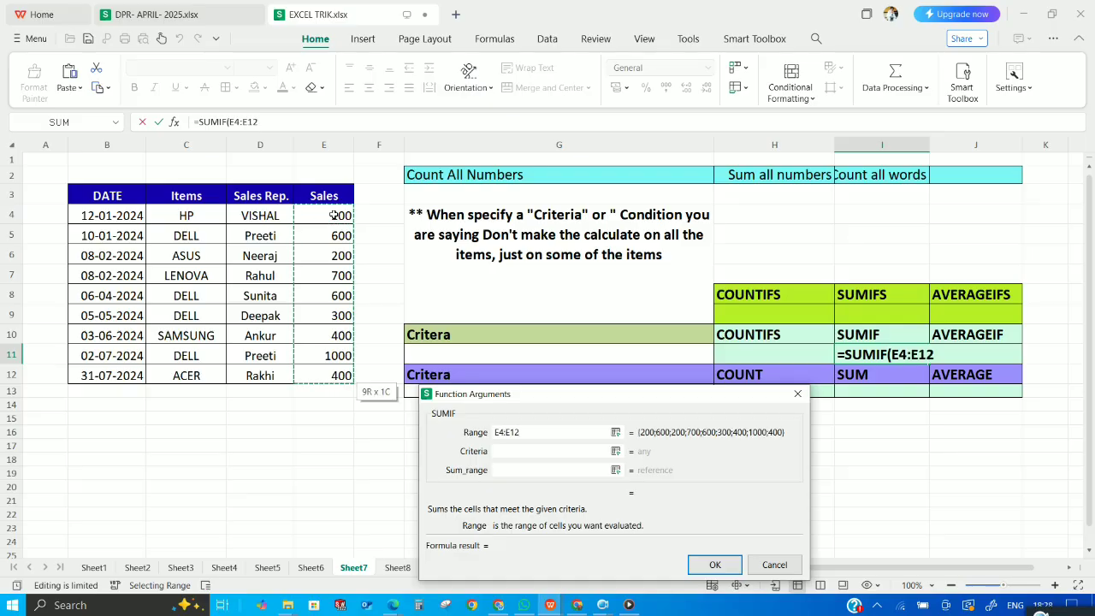
{"action": "left_click", "coordinate": [512, 451]}
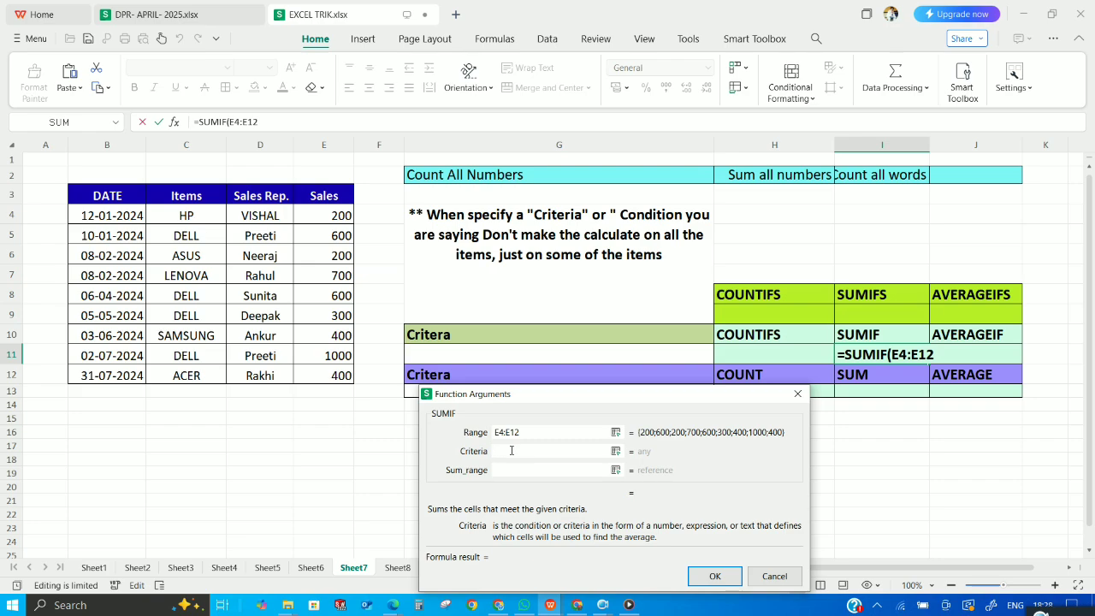
{"action": "type", "text": ">600"}
{"action": "left_click", "coordinate": [716, 577]}
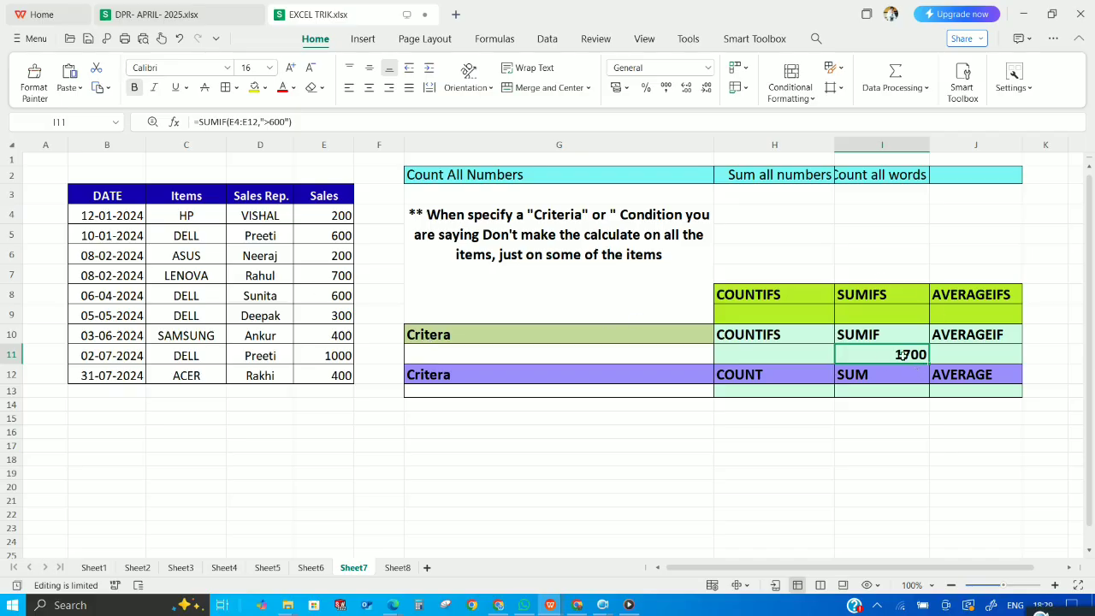
{"action": "left_click", "coordinate": [883, 459]}
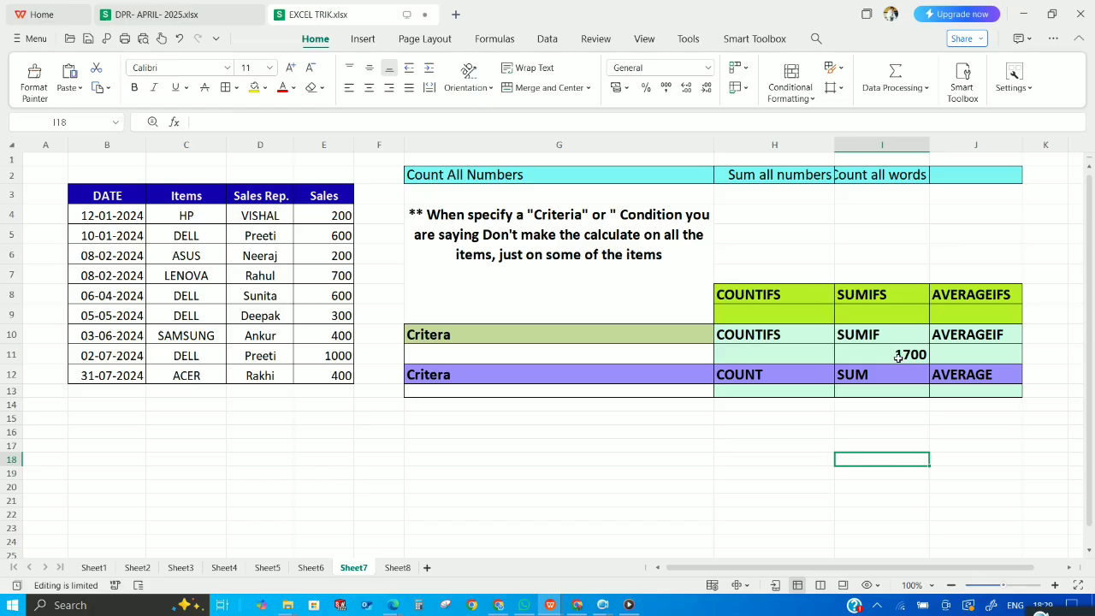
{"action": "left_click", "coordinate": [898, 357]}
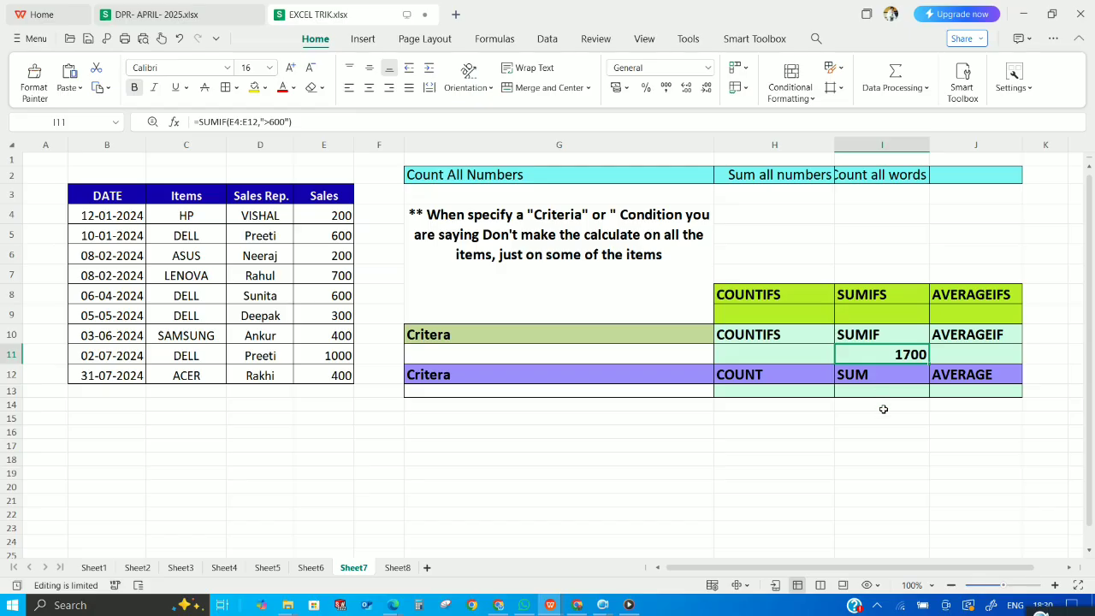
{"action": "left_click", "coordinate": [873, 312]}
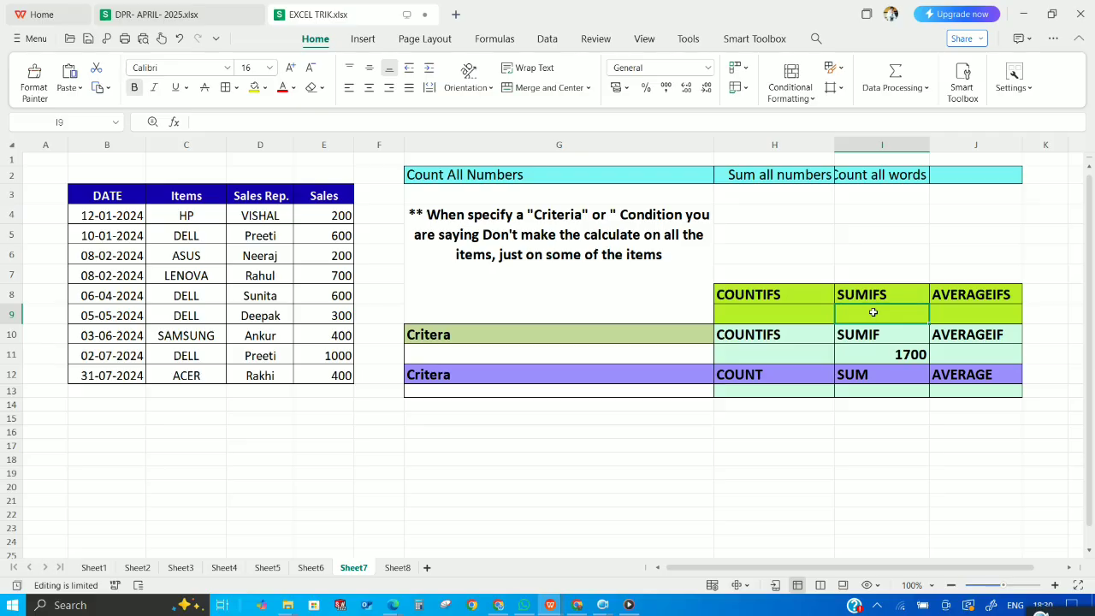
{"action": "type", "text": "="}
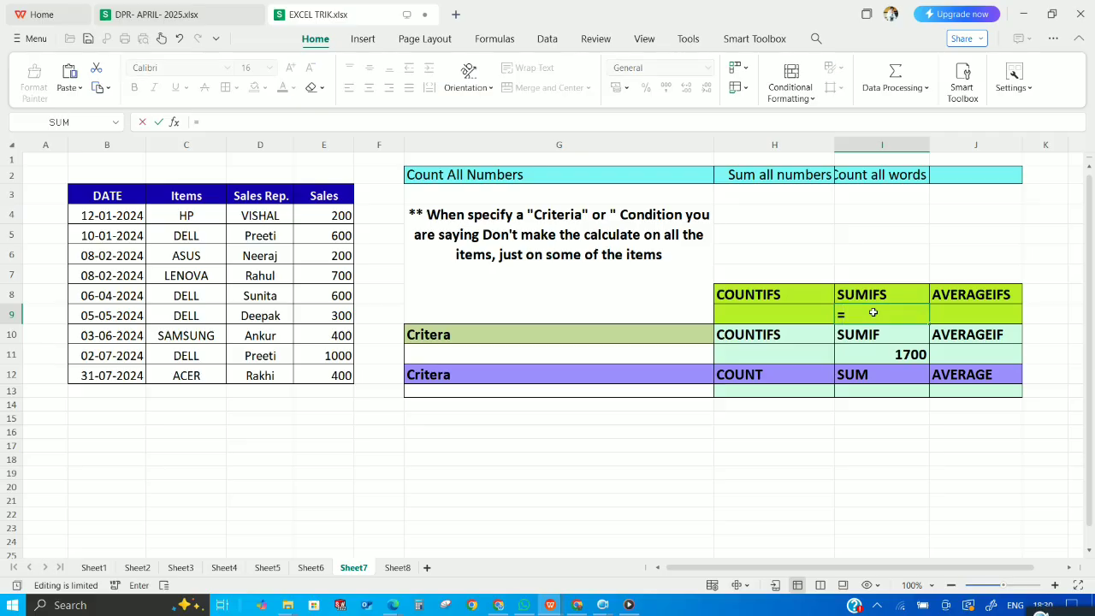
{"action": "left_click", "coordinate": [174, 122]}
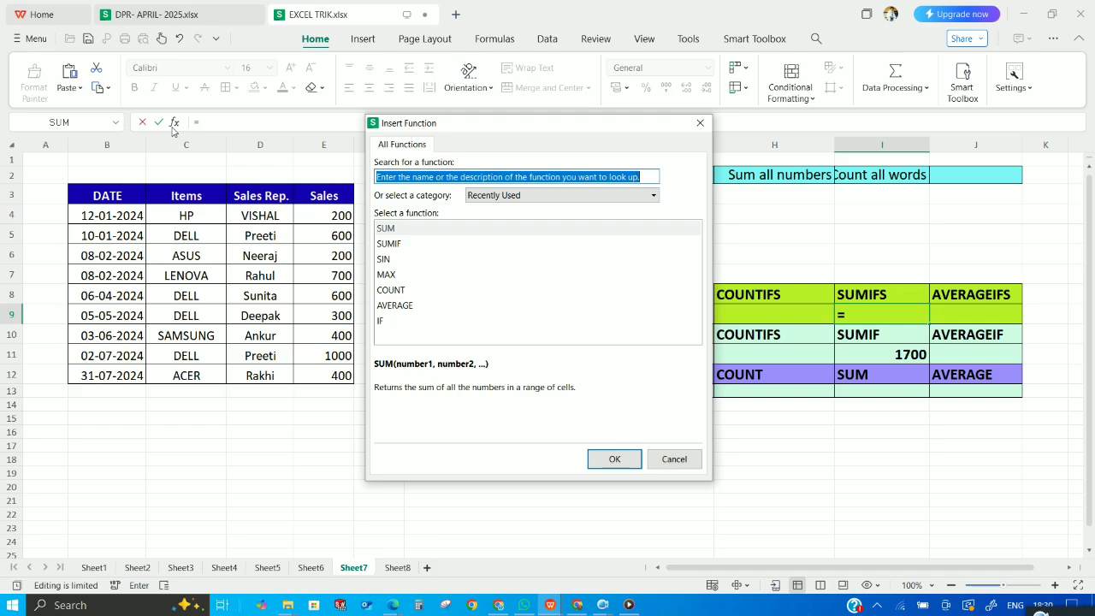
{"action": "left_click", "coordinate": [700, 123]}
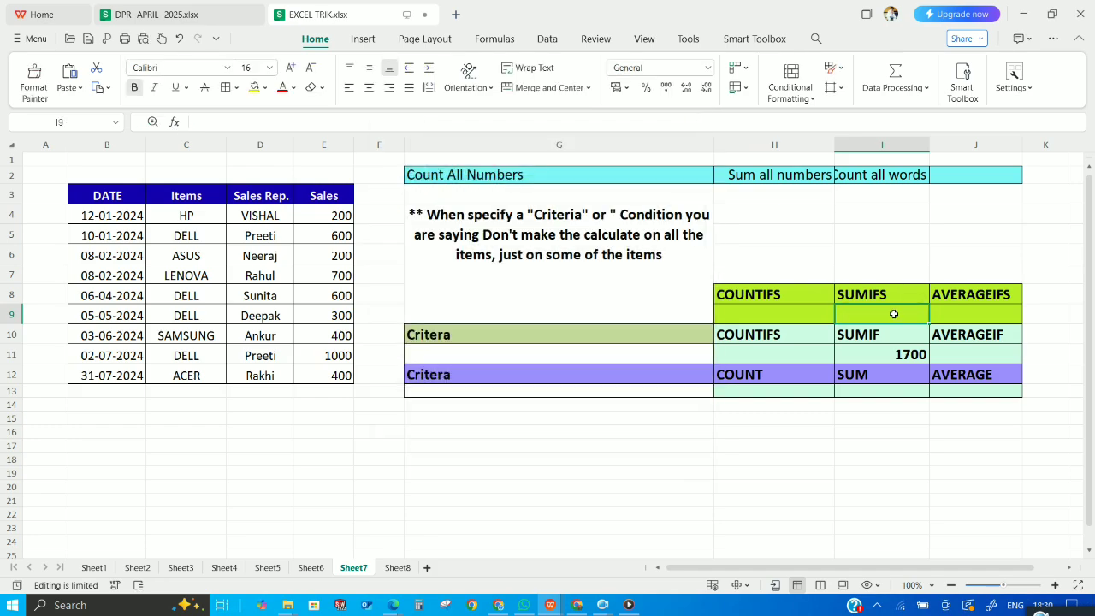
- Start a SUMIFS formula in cell I9 through its function arguments, with E4:E12 as the sum range
{"action": "type", "text": "="}
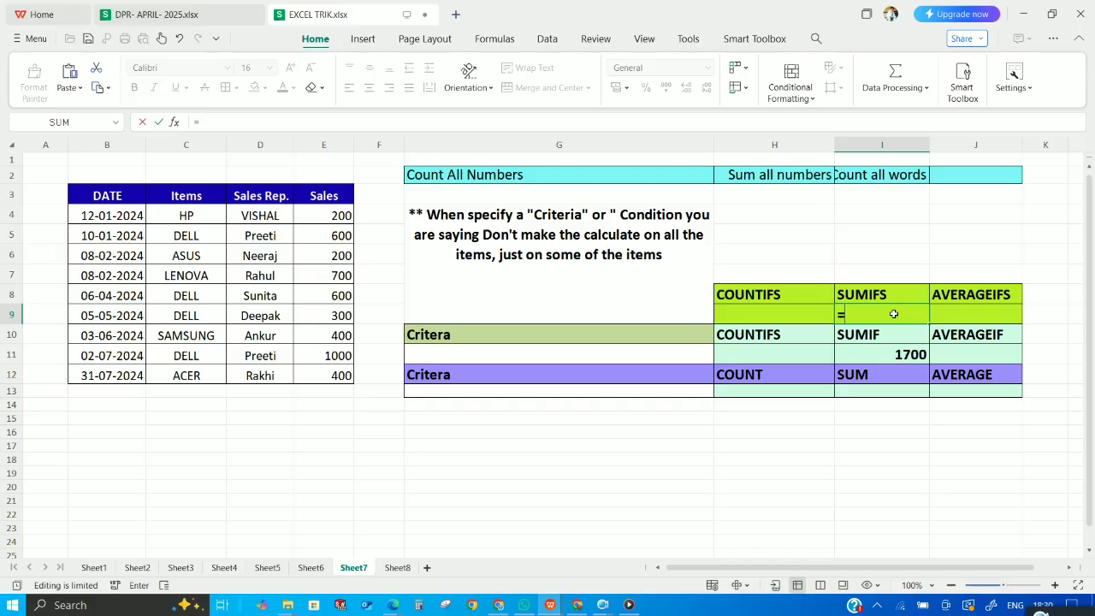
{"action": "type", "text": "SUMI"}
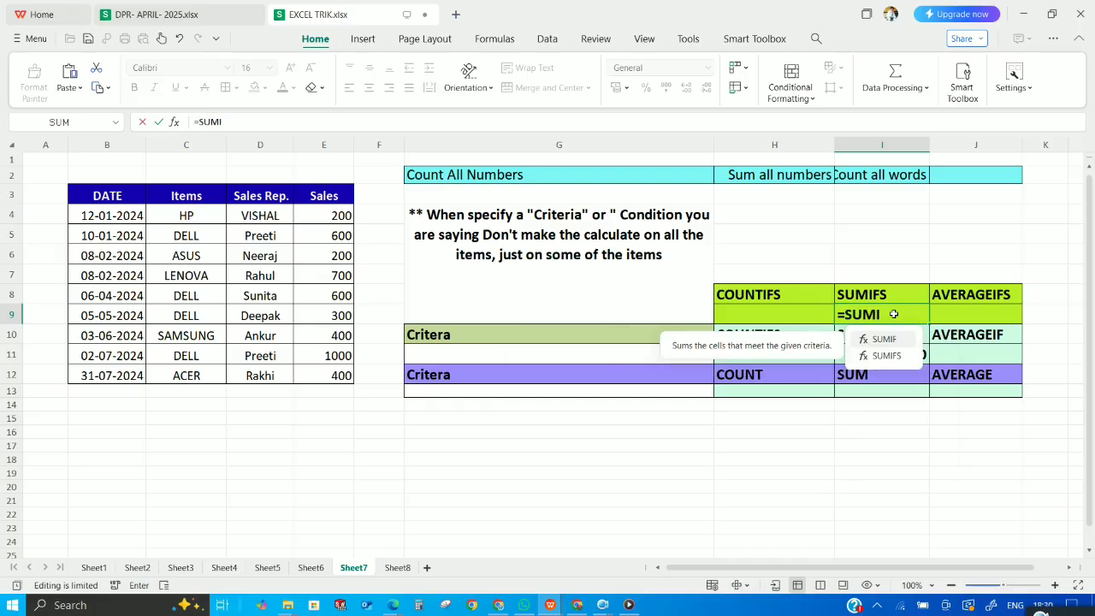
{"action": "type", "text": "FS"}
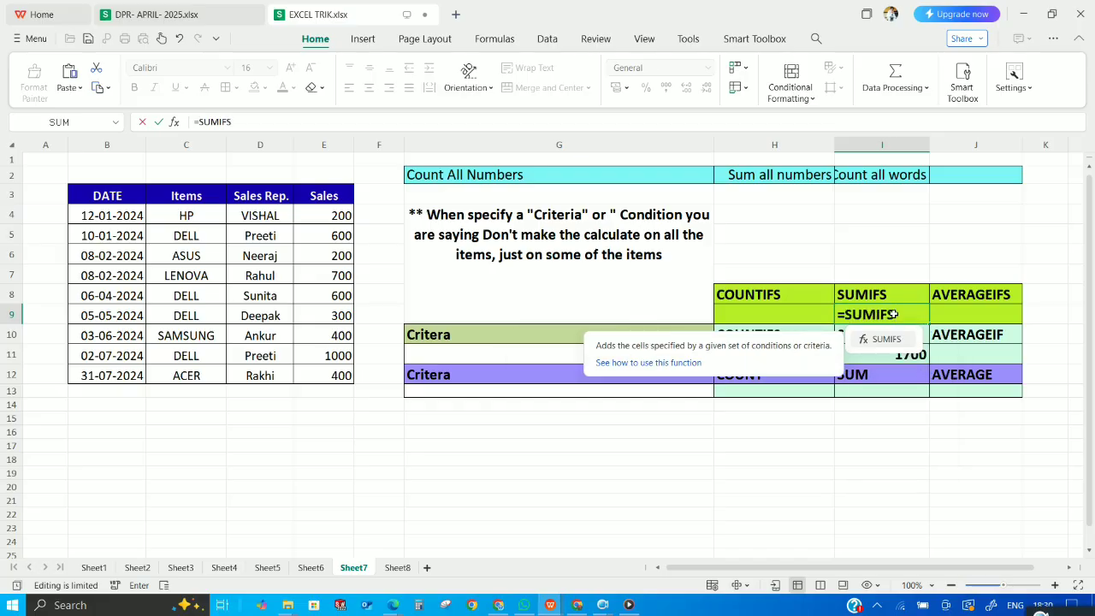
{"action": "type", "text": "("}
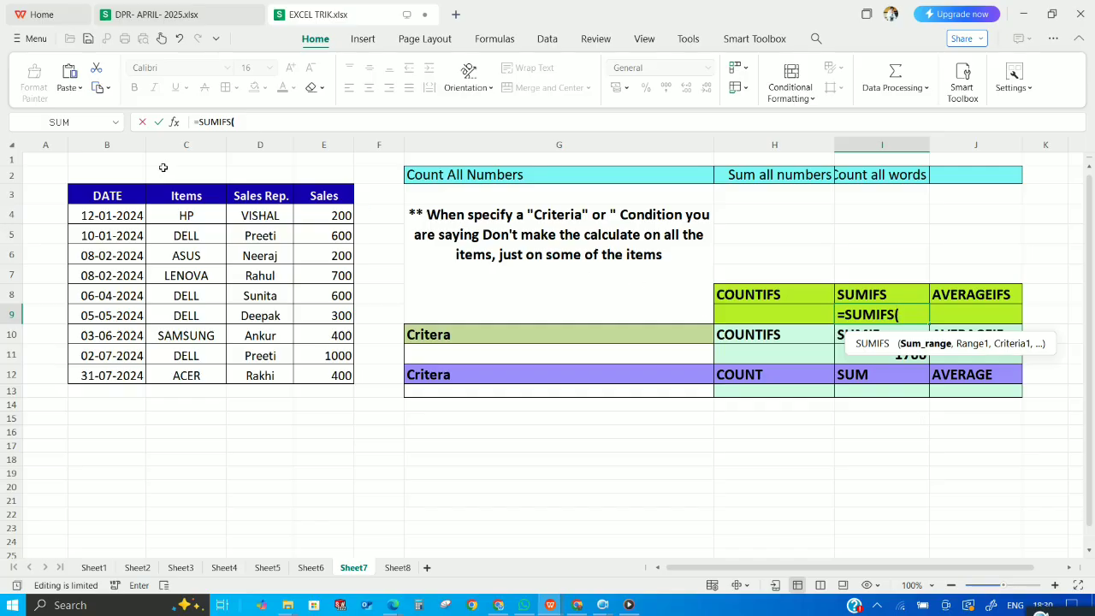
{"action": "left_click", "coordinate": [174, 125]}
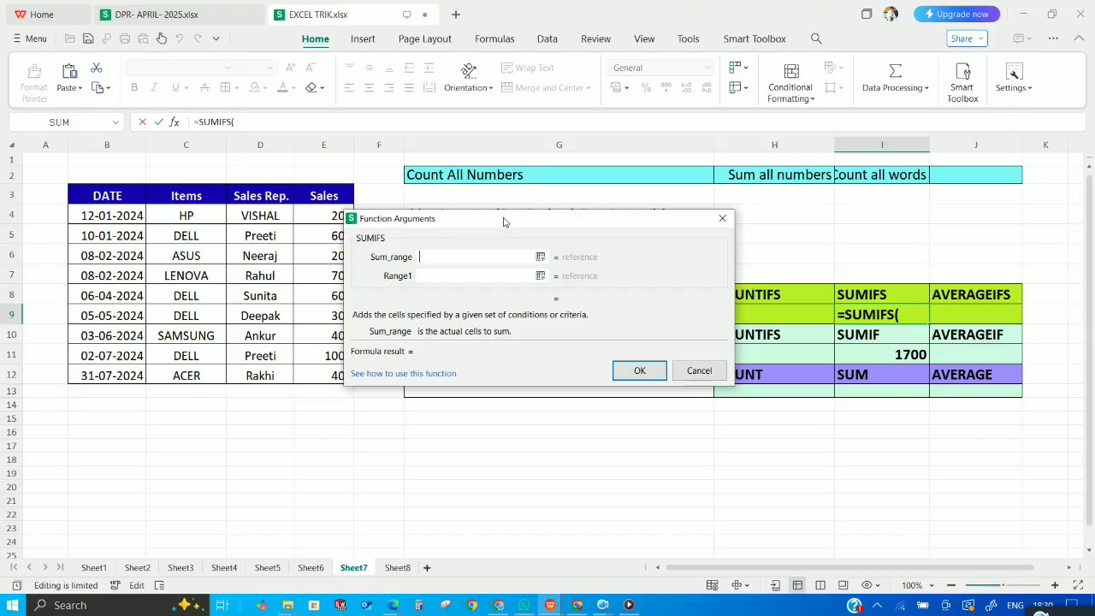
{"action": "left_click_drag", "start_coordinate": [502, 221], "coordinate": [586, 407]}
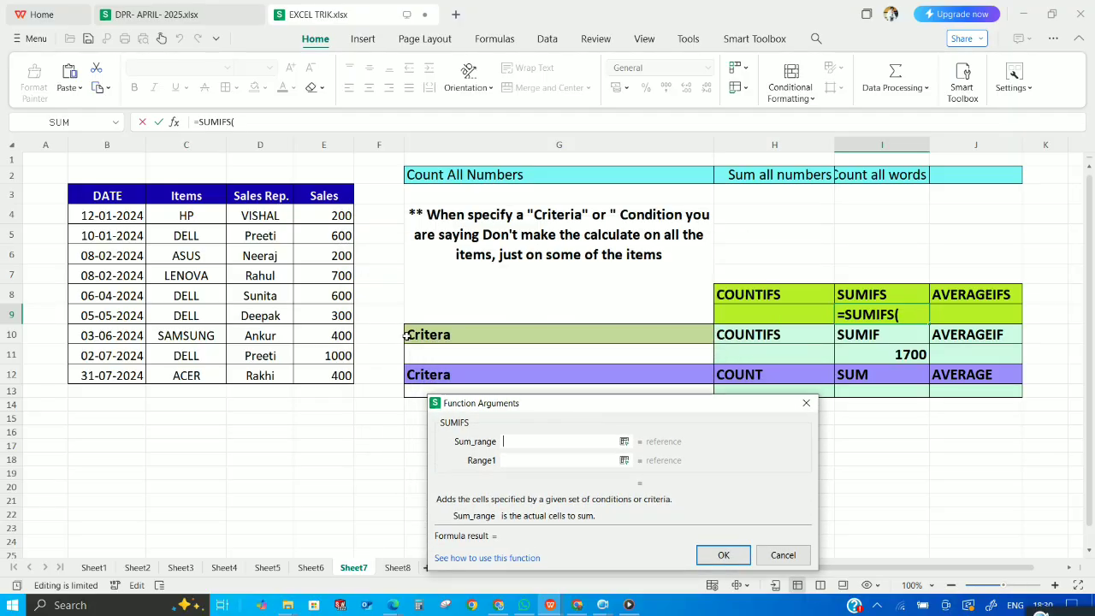
{"action": "left_click", "coordinate": [325, 213]}
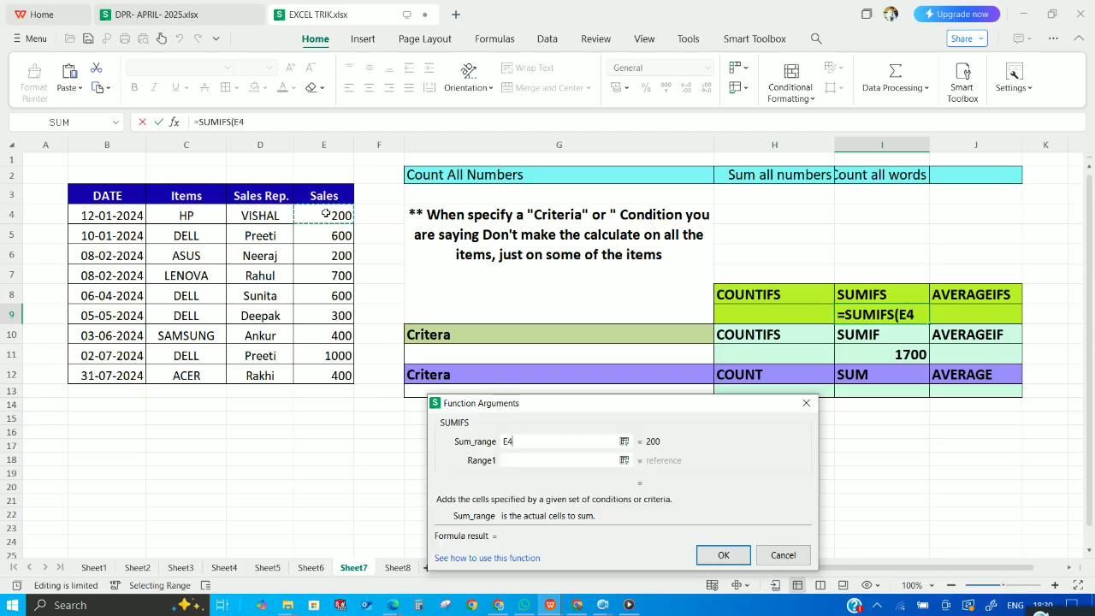
{"action": "key", "text": "ctrl+shift+Down"}
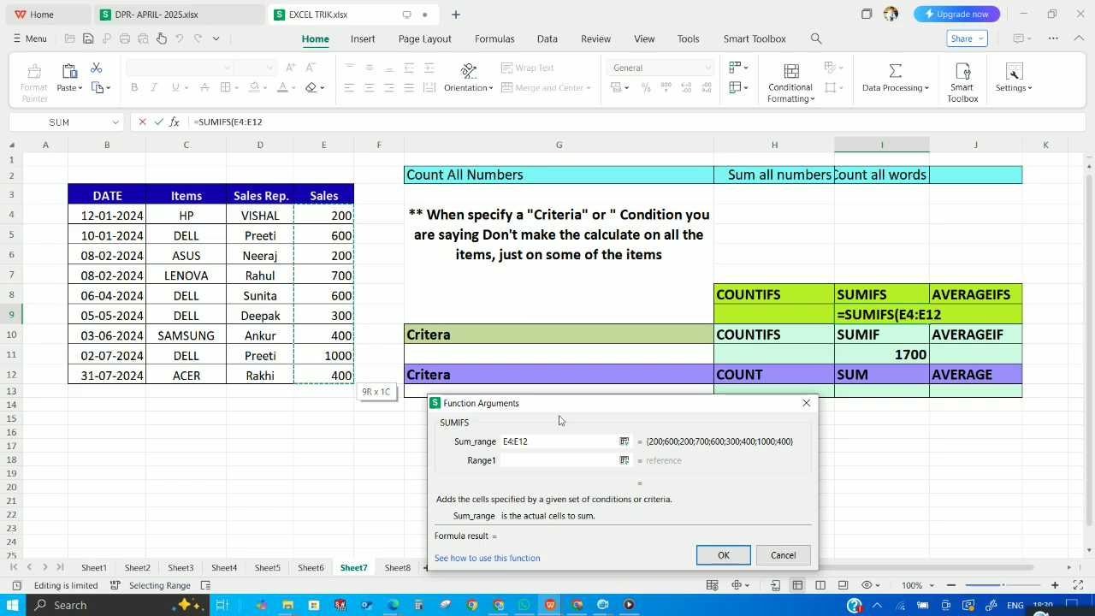
- Define the first SUMIFS condition with the Items cells C4:C12 as range and DELL as criterion
{"action": "left_click", "coordinate": [557, 457]}
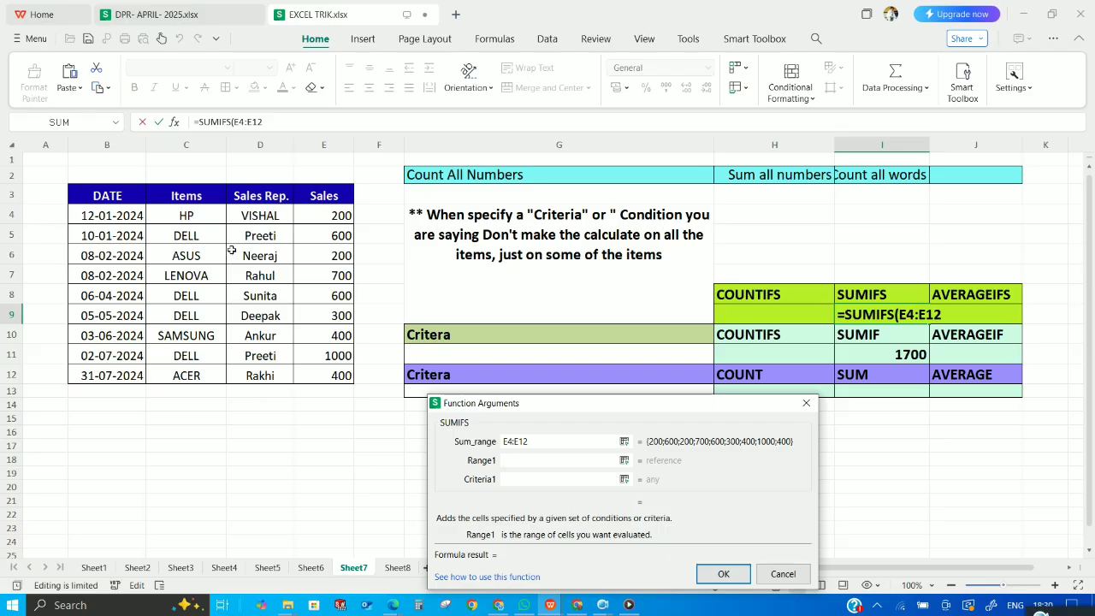
{"action": "left_click", "coordinate": [200, 214]}
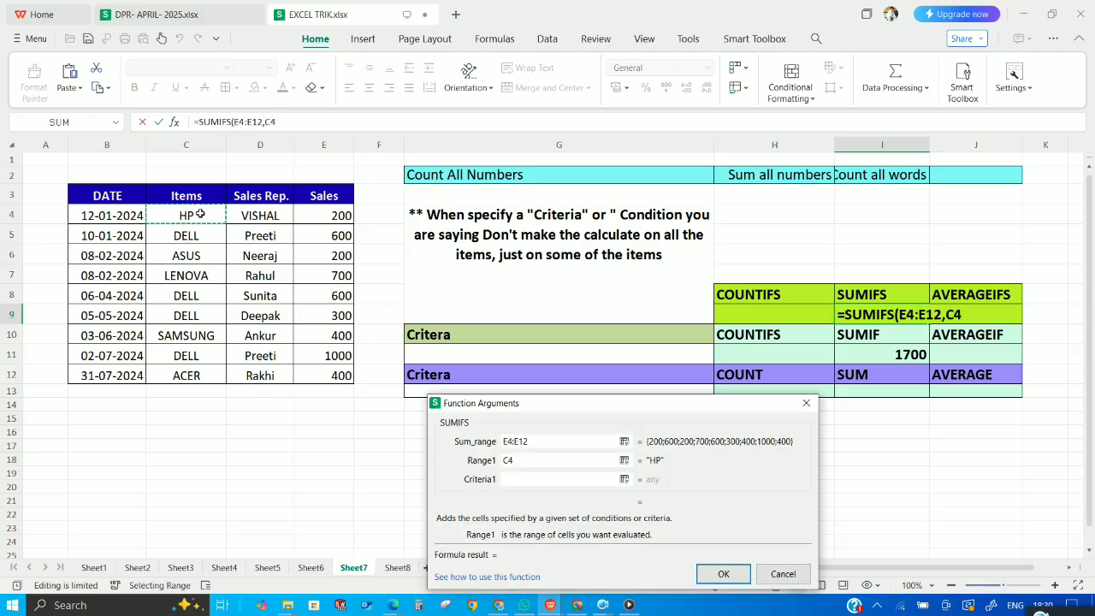
{"action": "key", "text": "ctrl+shift+Down"}
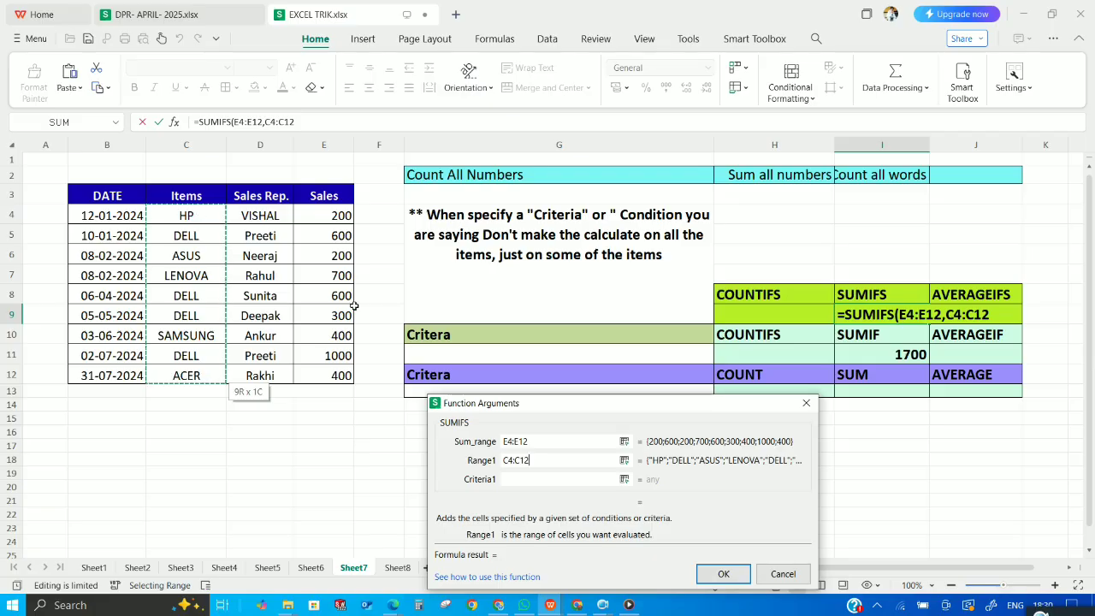
{"action": "left_click", "coordinate": [522, 476]}
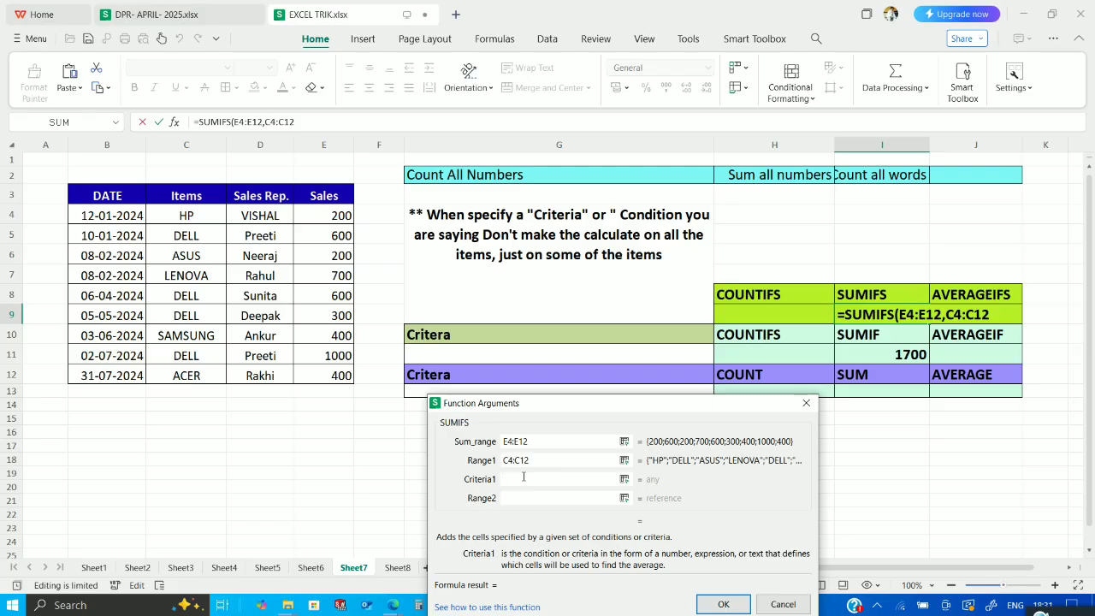
{"action": "type", "text": "DELL"}
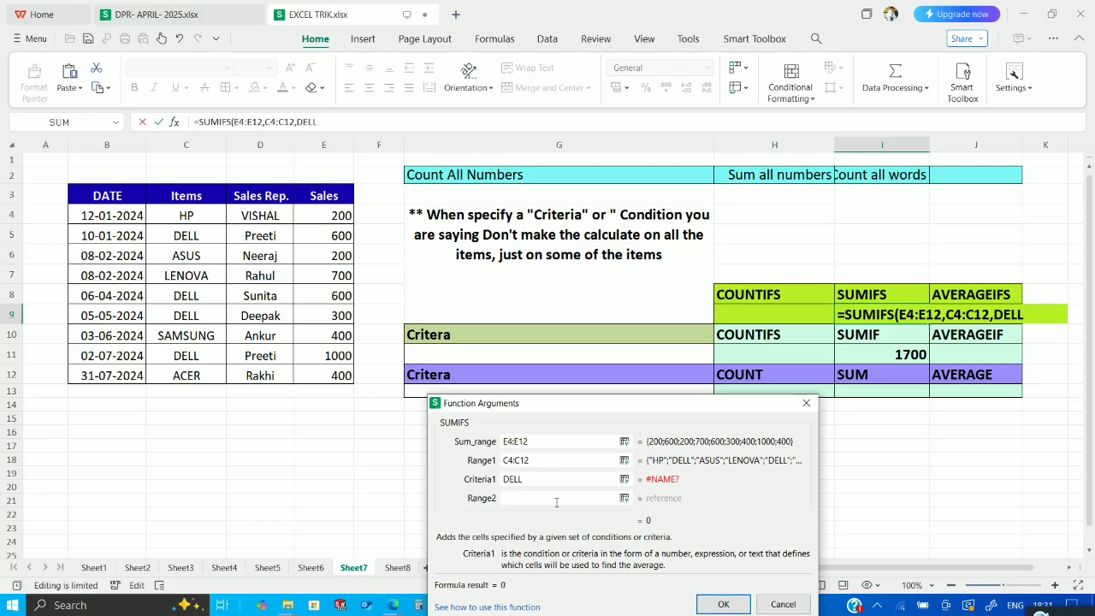
- Add a second condition on the Sales Rep. cells D4:D12, matching the sales rep from row 5, and confirm the SUMIFS formula
{"action": "left_click", "coordinate": [555, 502]}
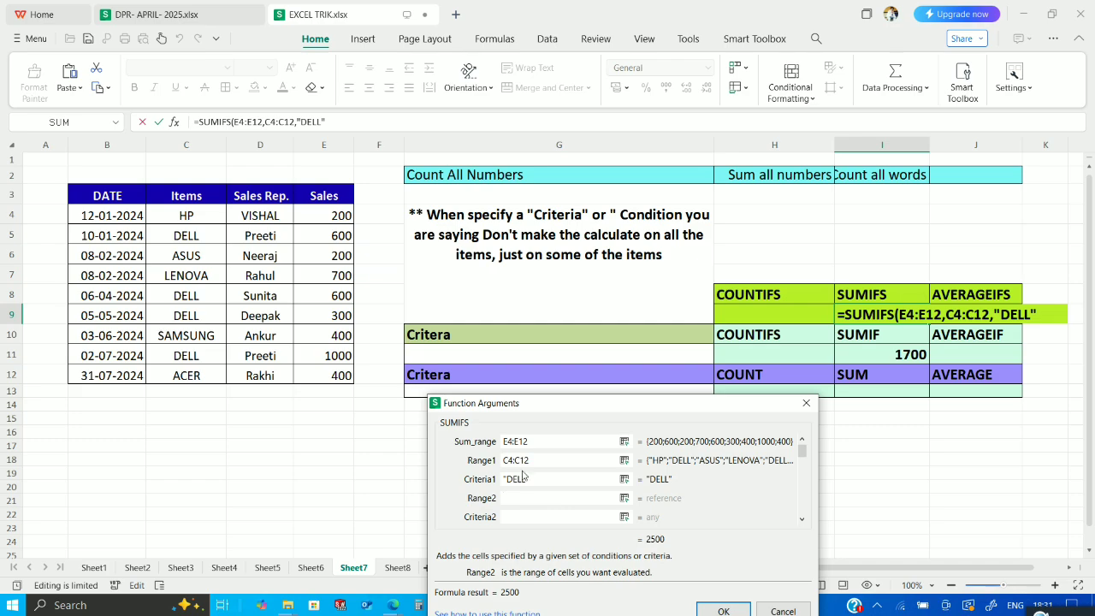
{"action": "left_click", "coordinate": [268, 215]}
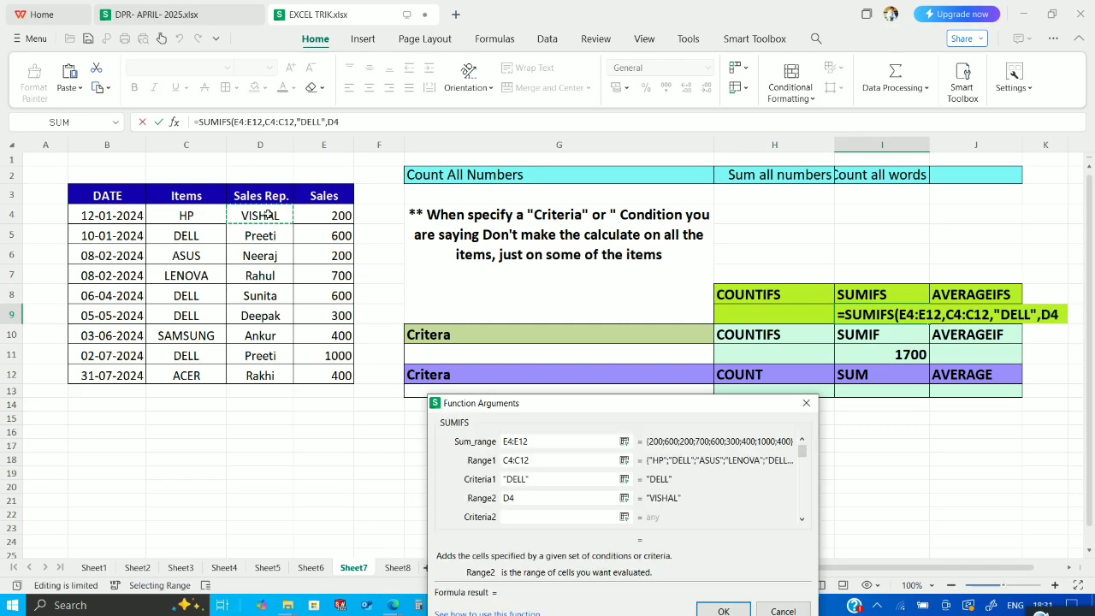
{"action": "key", "text": "ctrl+shift+Down"}
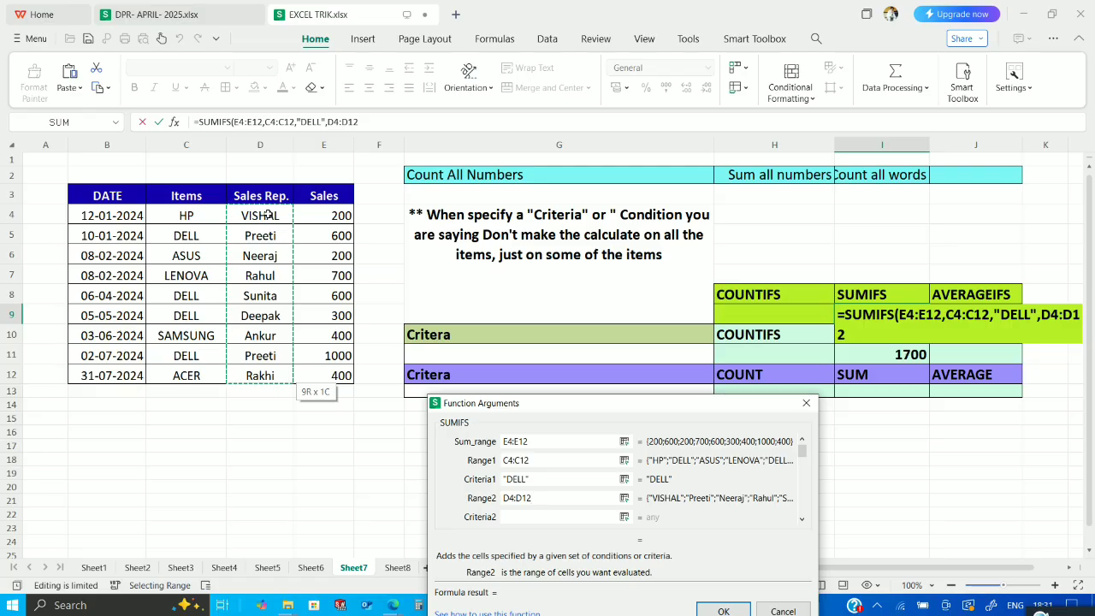
{"action": "left_click", "coordinate": [522, 519]}
{"action": "left_click", "coordinate": [524, 519]}
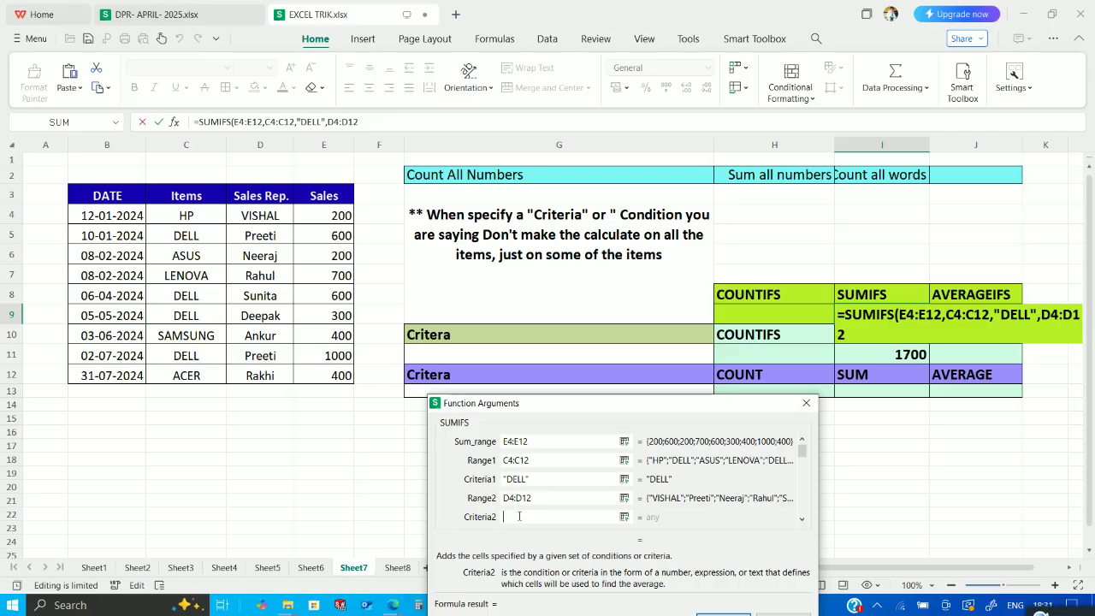
{"action": "type", "text": "P"}
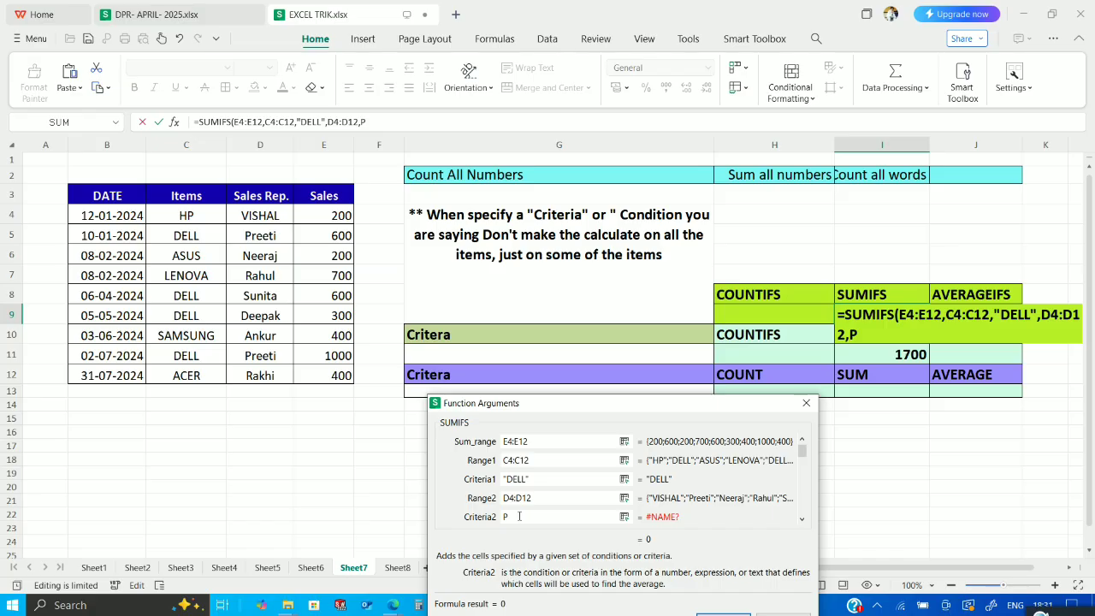
{"action": "type", "text": "REETI"}
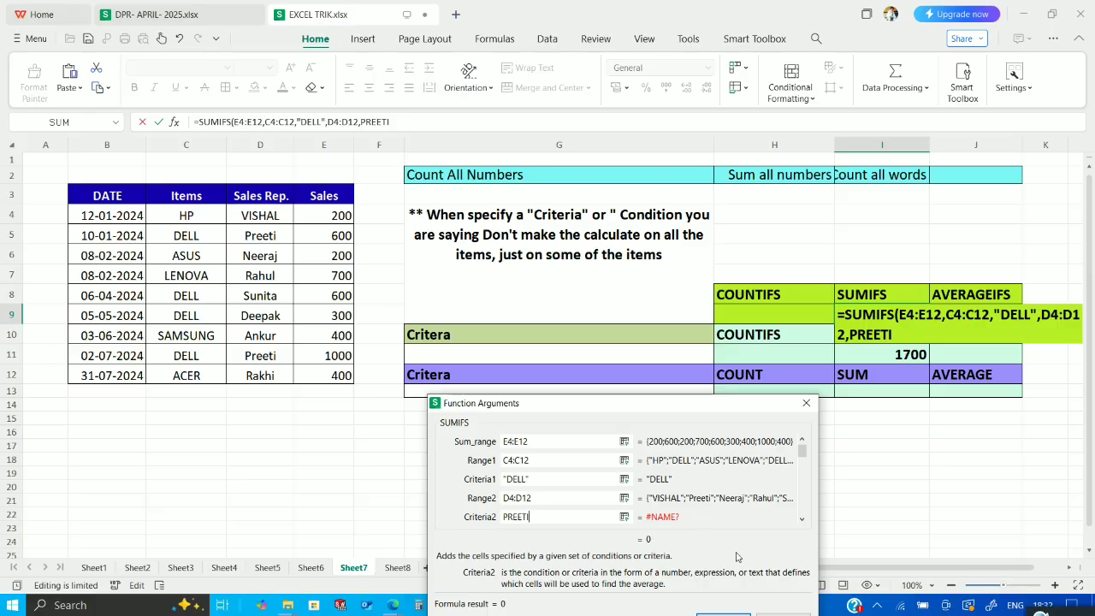
{"action": "key", "text": "Return"}
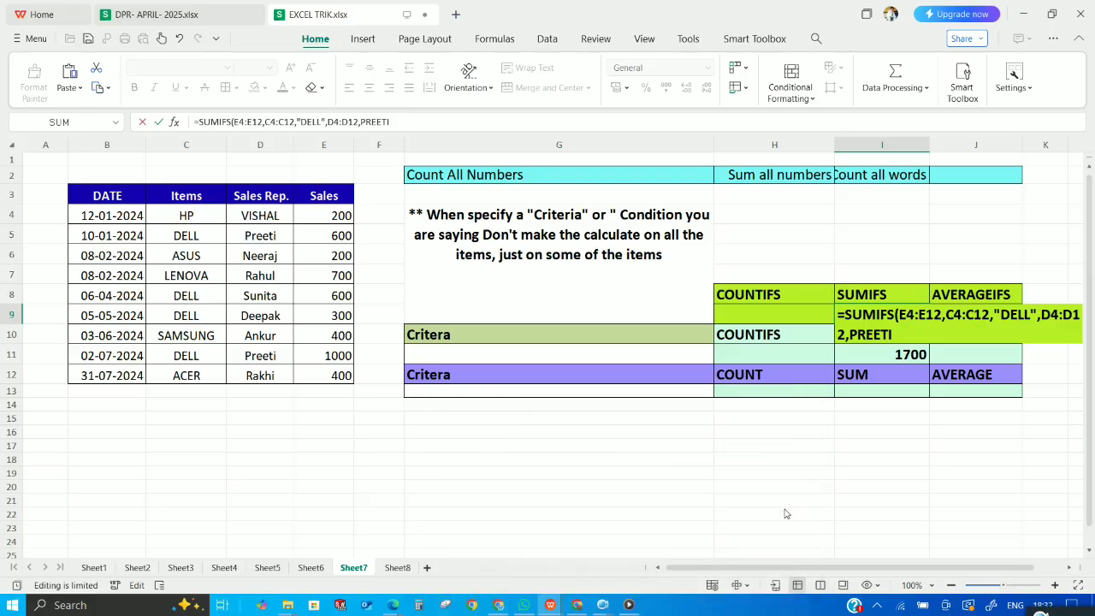